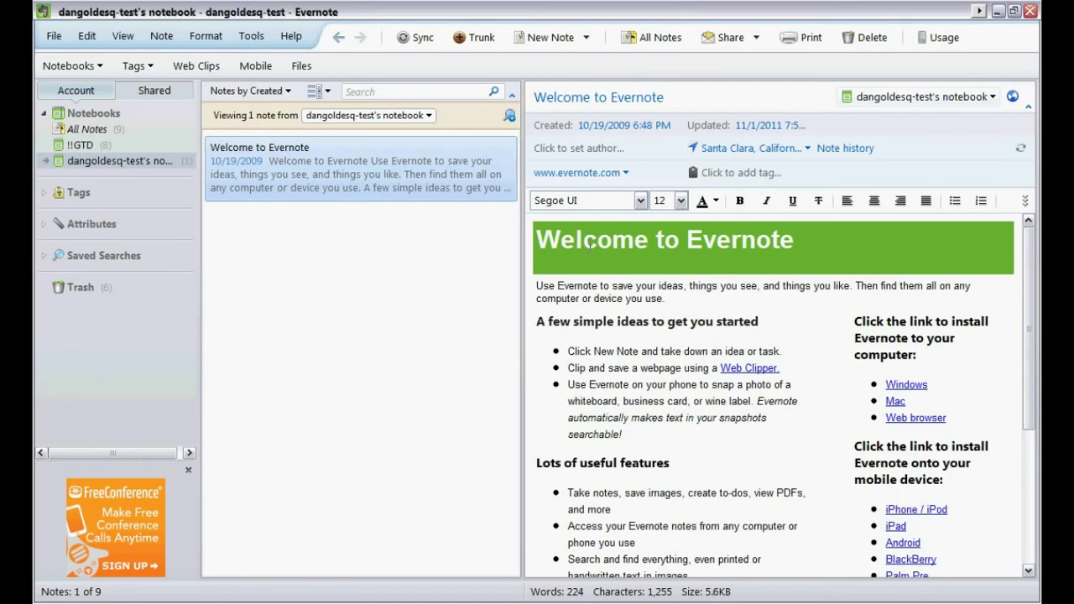
Add the .ProjectABCCorp tag to the Welcome to Evernote note
click(726, 174)
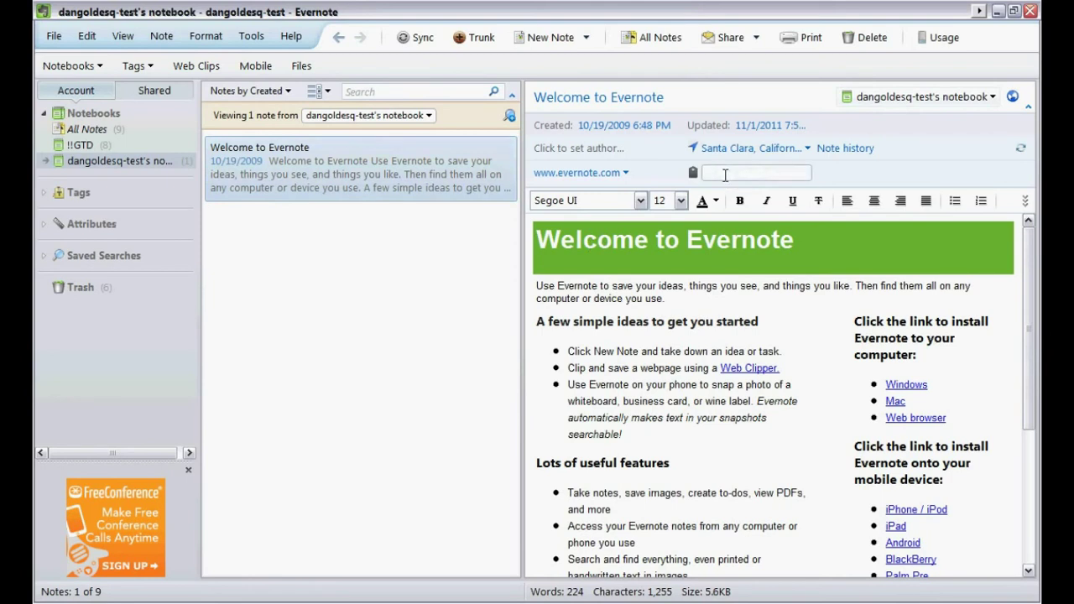
text(ProjectABCCorp)
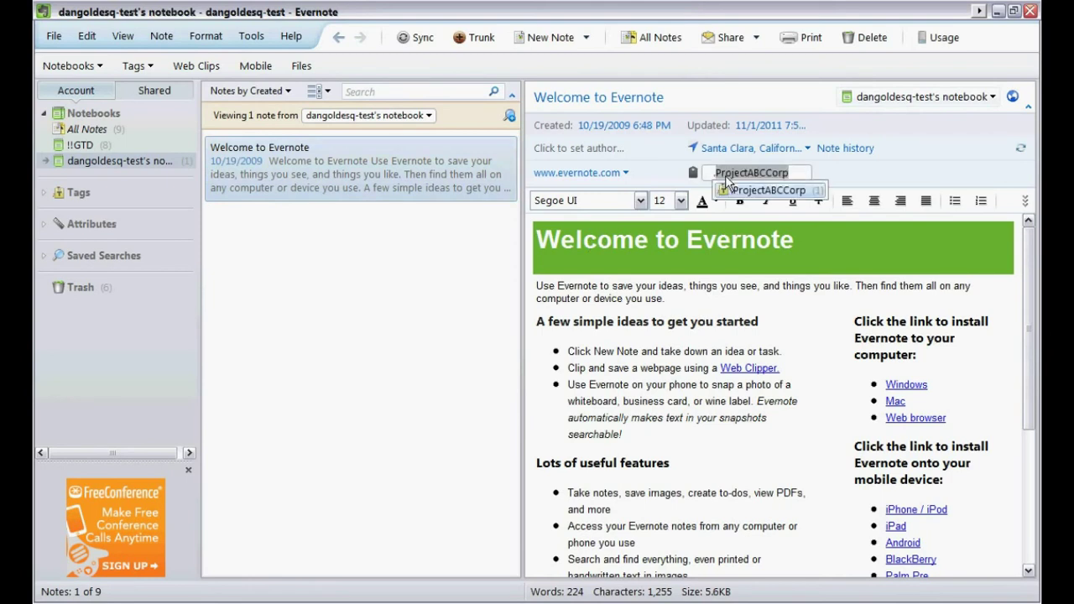
key(Return)
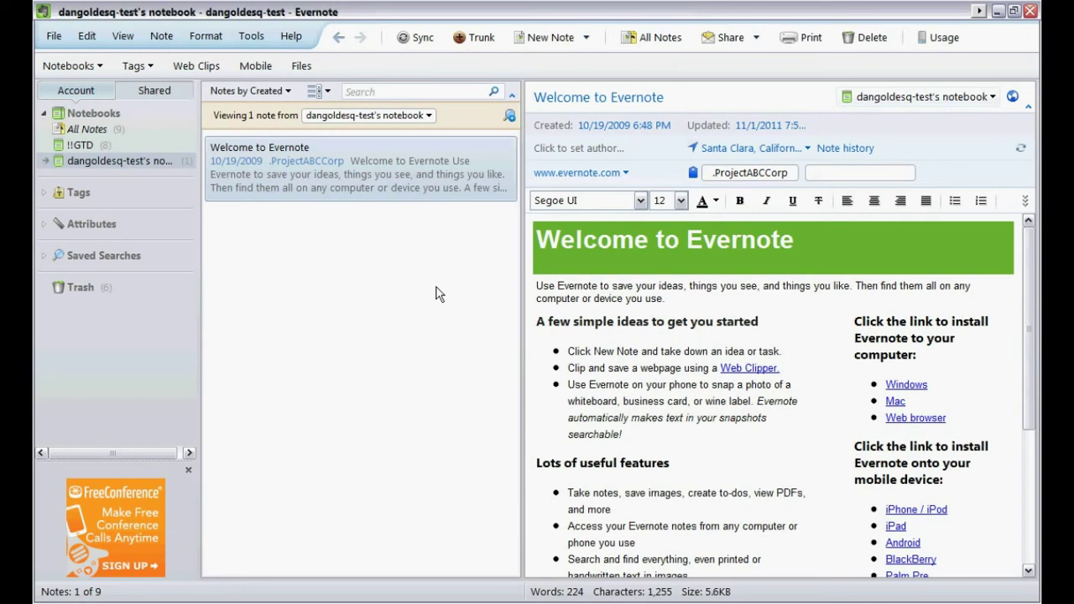
Create a new note with a checkbox task 'Draft a presentation for the ABC Corp meeting.'
key(ctrl+n)
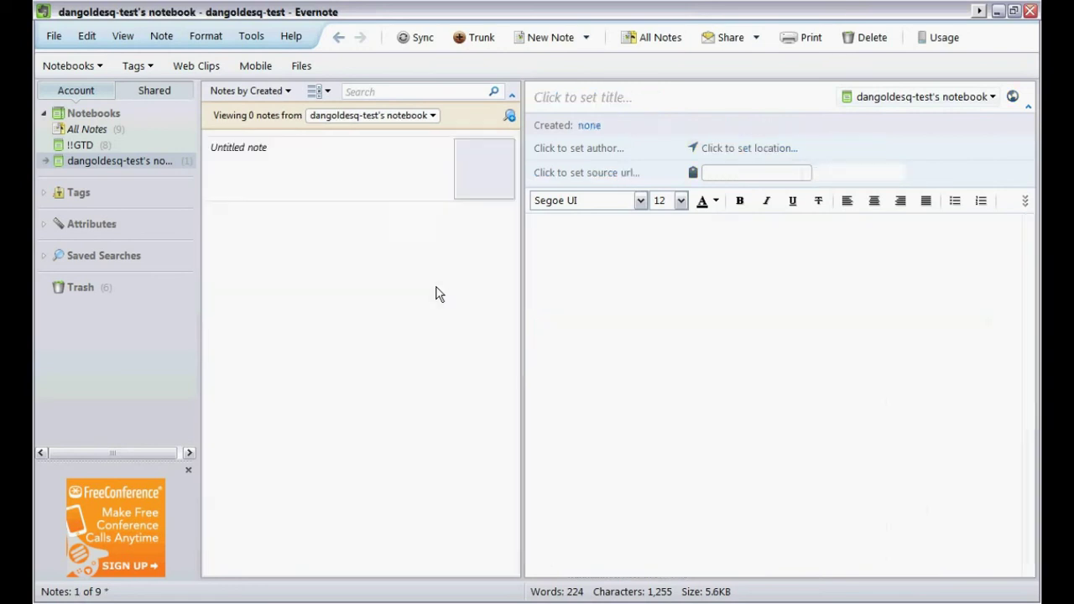
key(ctrl+shift+c)
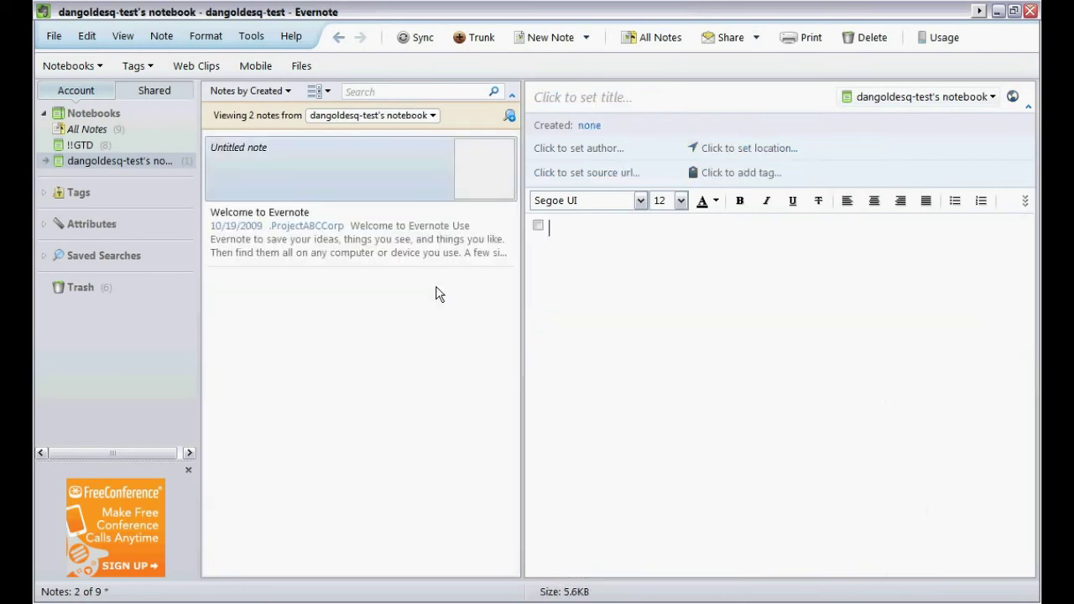
text(Draft)
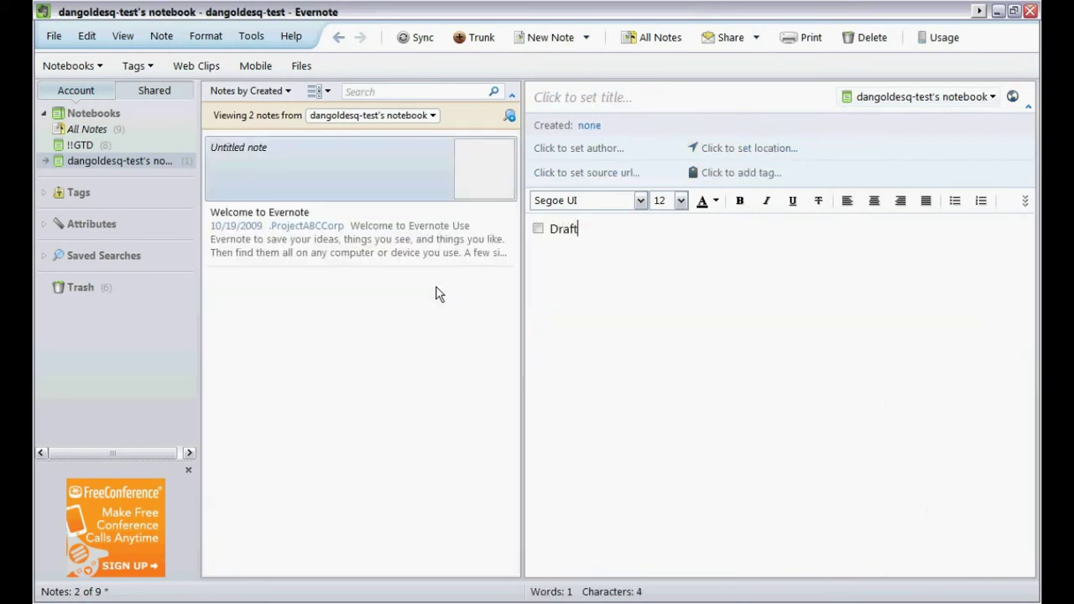
text( a presentation fo)
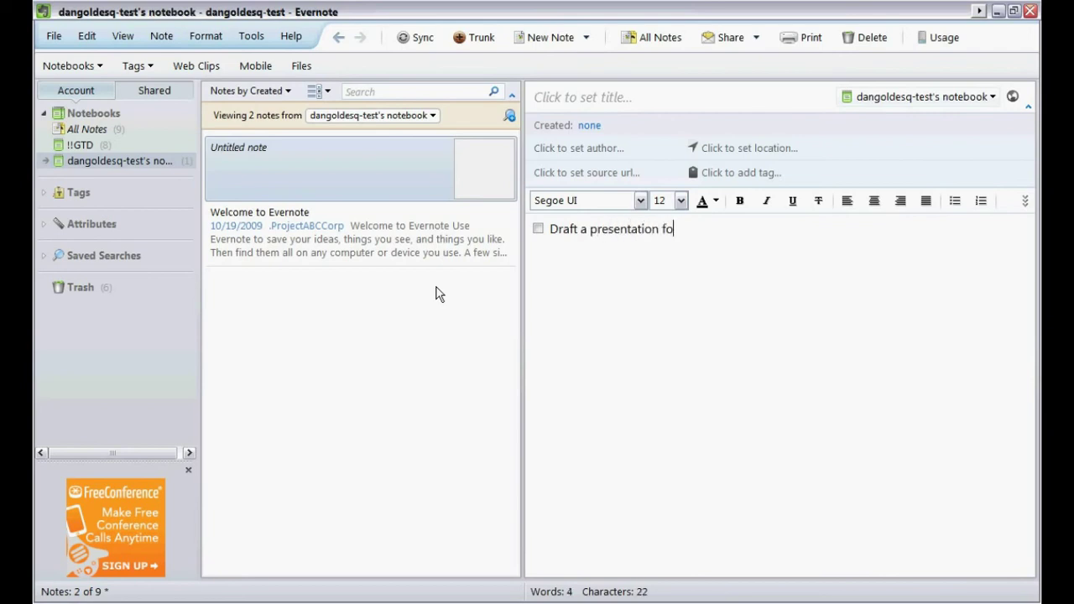
text(r the ABC Co)
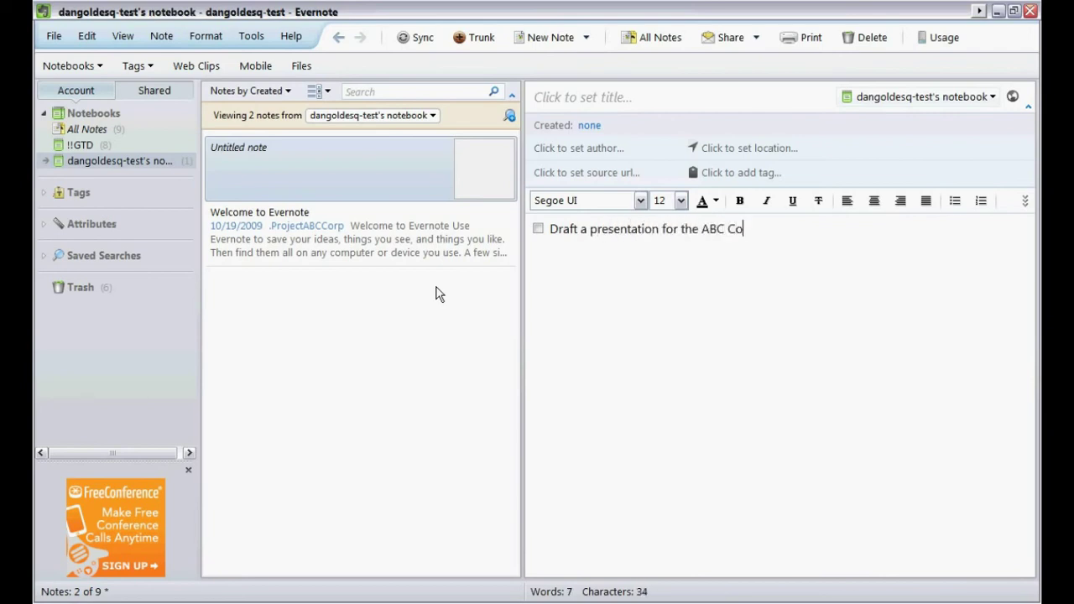
text(rp meeting.)
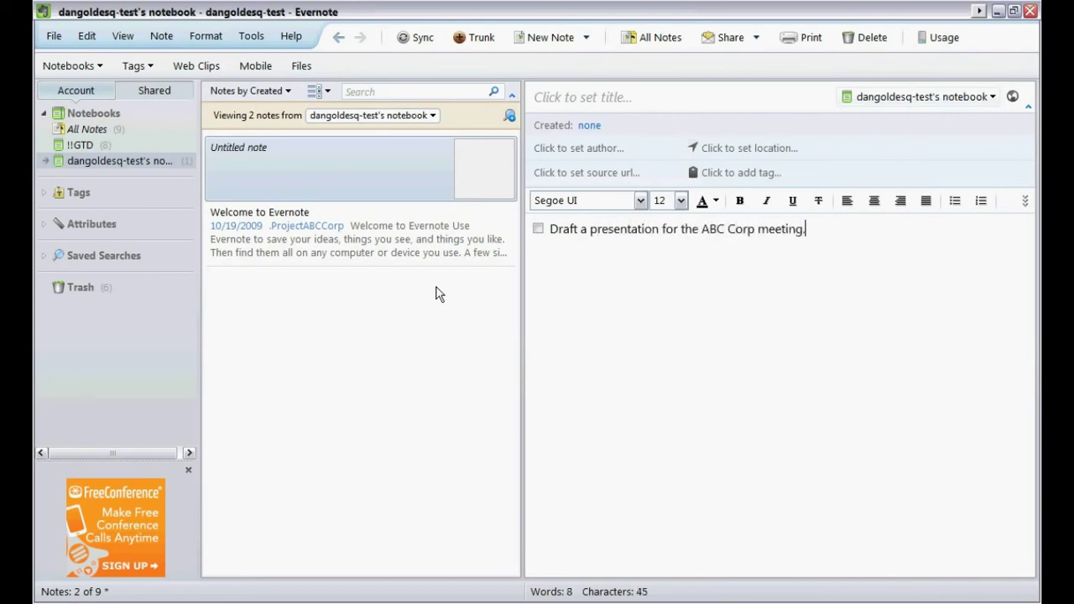
click(723, 174)
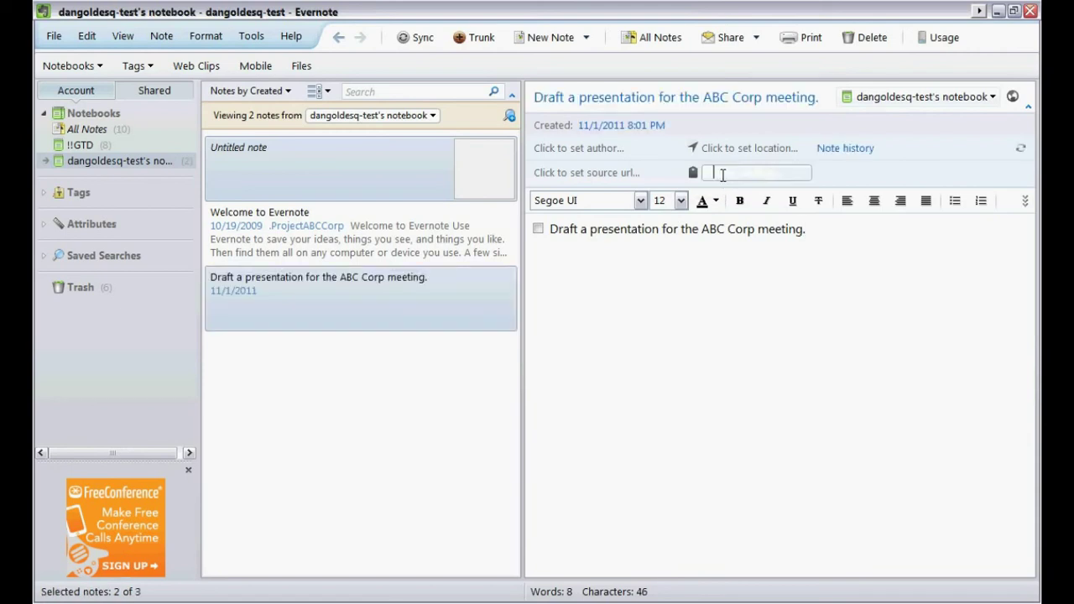
text(@computer)
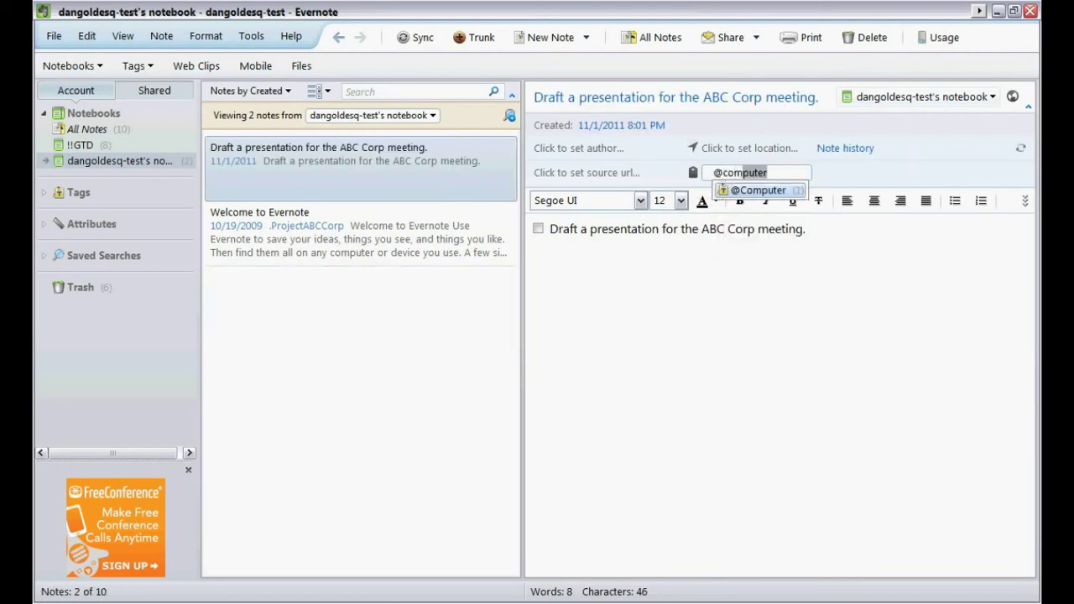
key(Return)
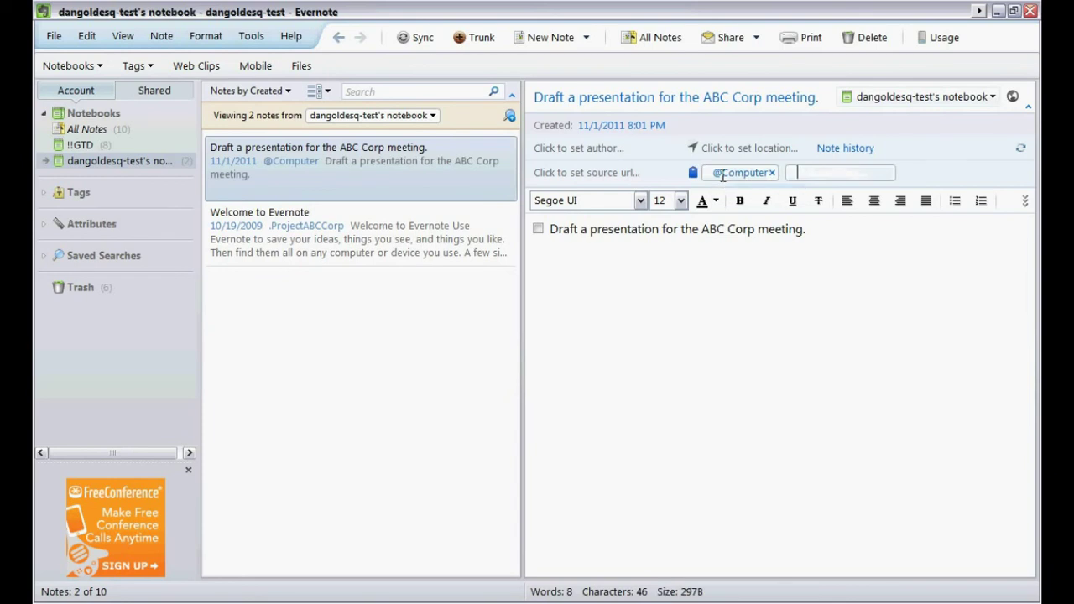
text(.projectABCCorp)
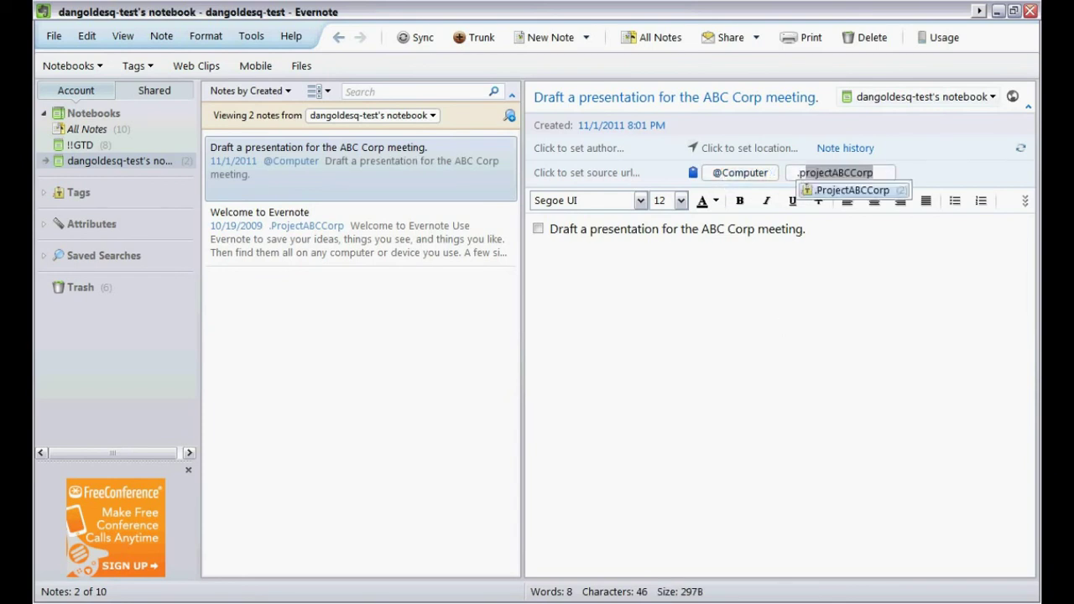
key(Return)
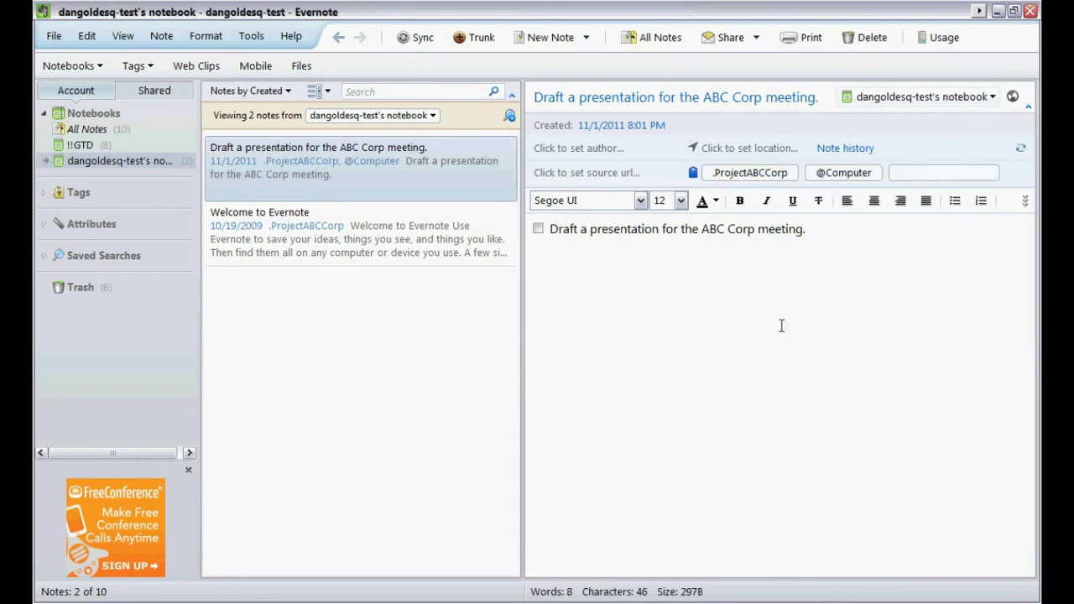
text(!next)
key(Return)
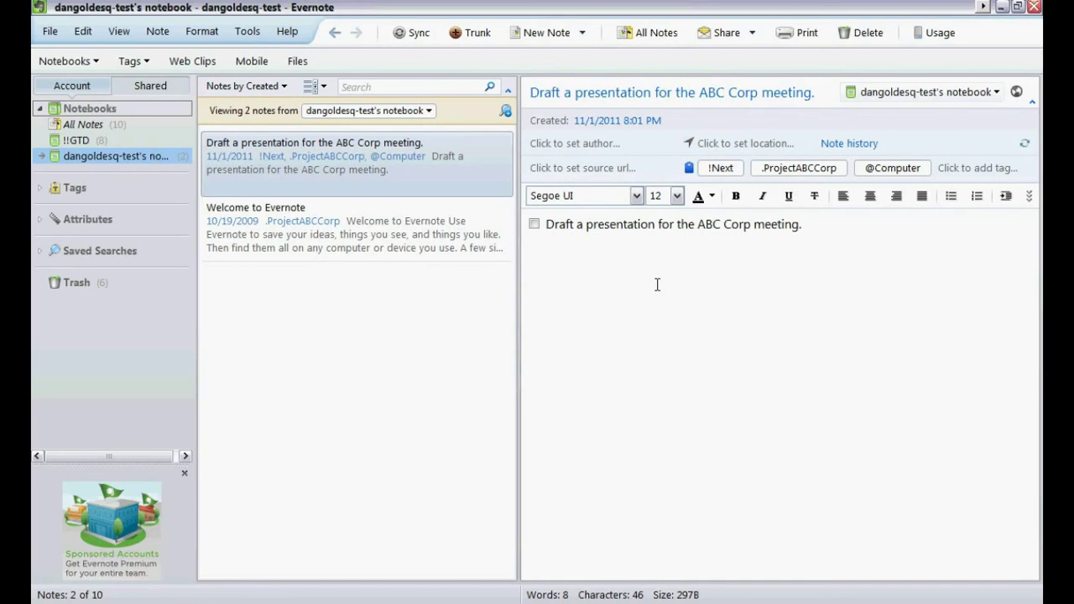
Copy the note link of the Welcome to Evernote note
click(466, 237)
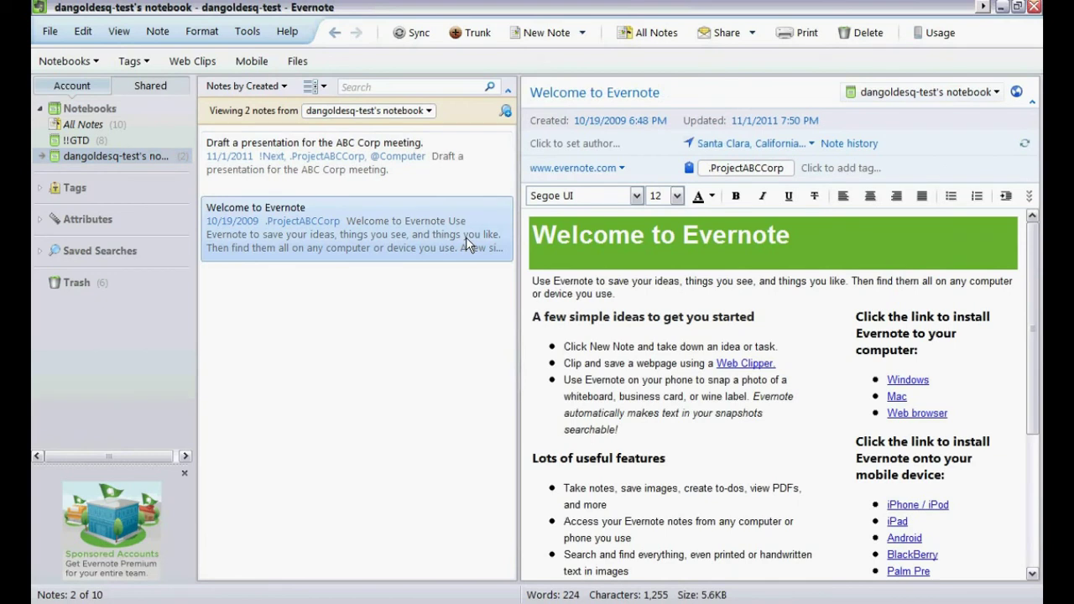
right_click(466, 237)
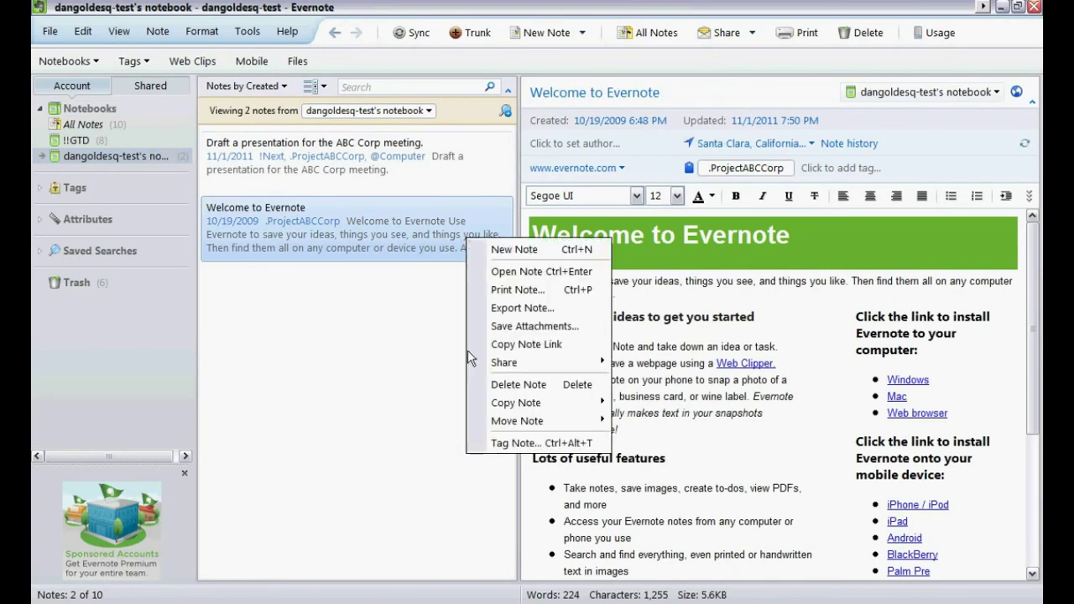
click(493, 350)
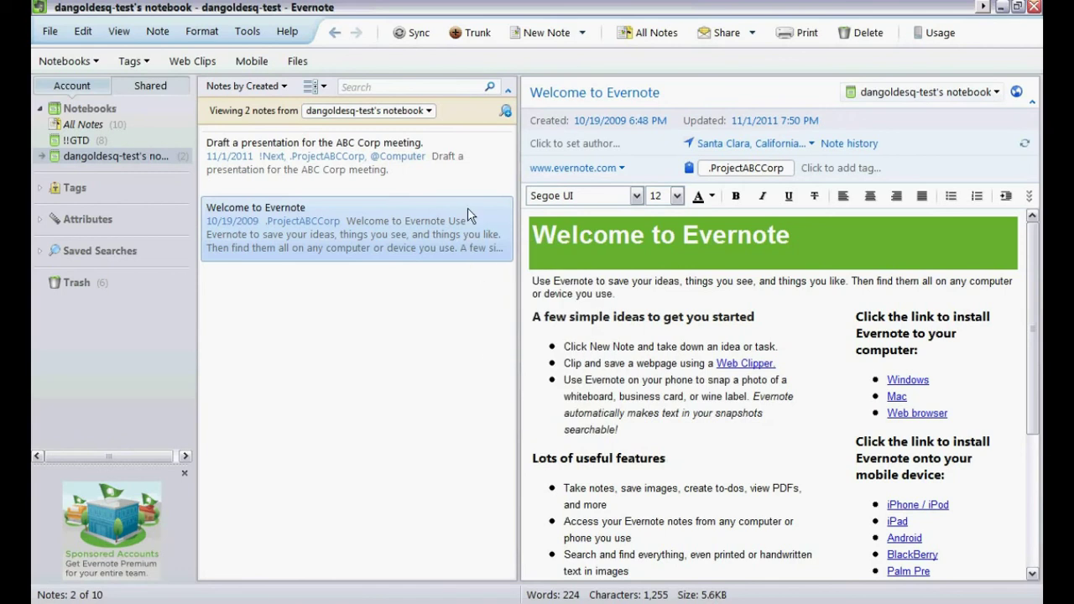
Turn the Draft note's task line into the Welcome note link and test it
click(456, 170)
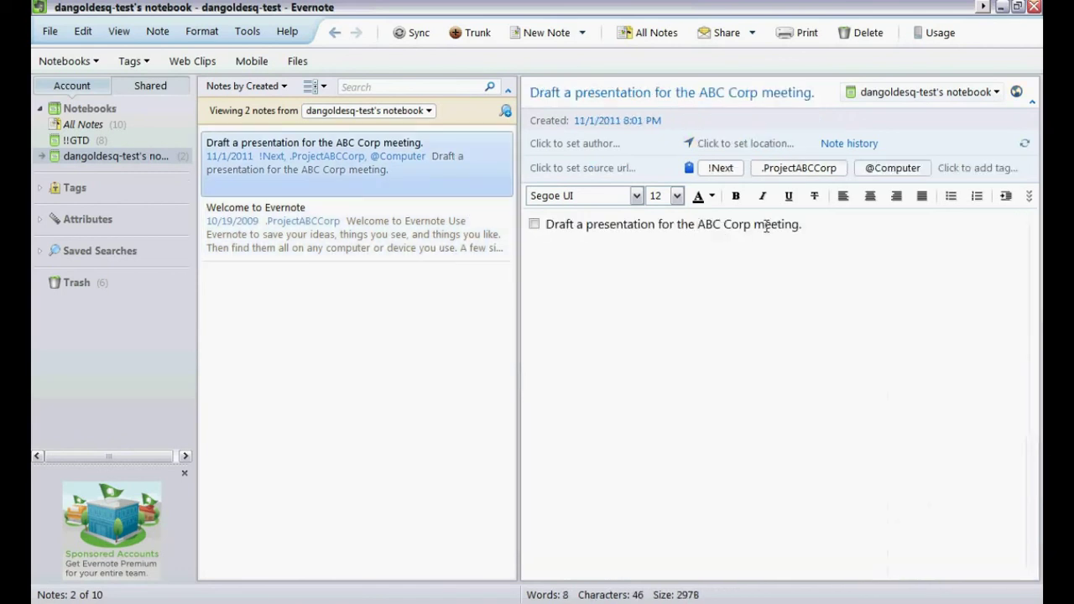
drag(803, 225, 542, 246)
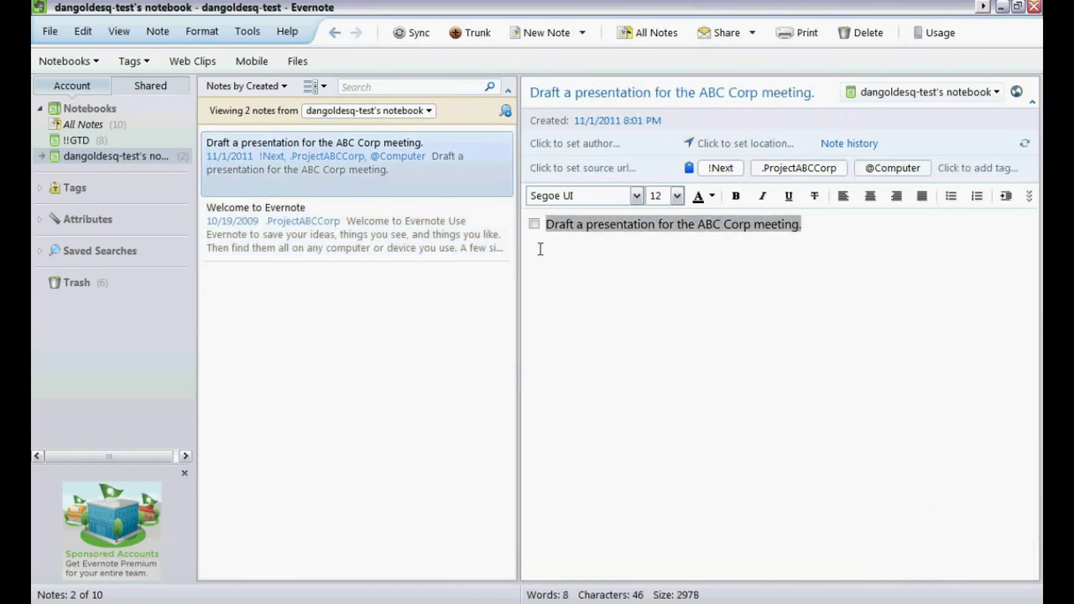
key(ctrl+k)
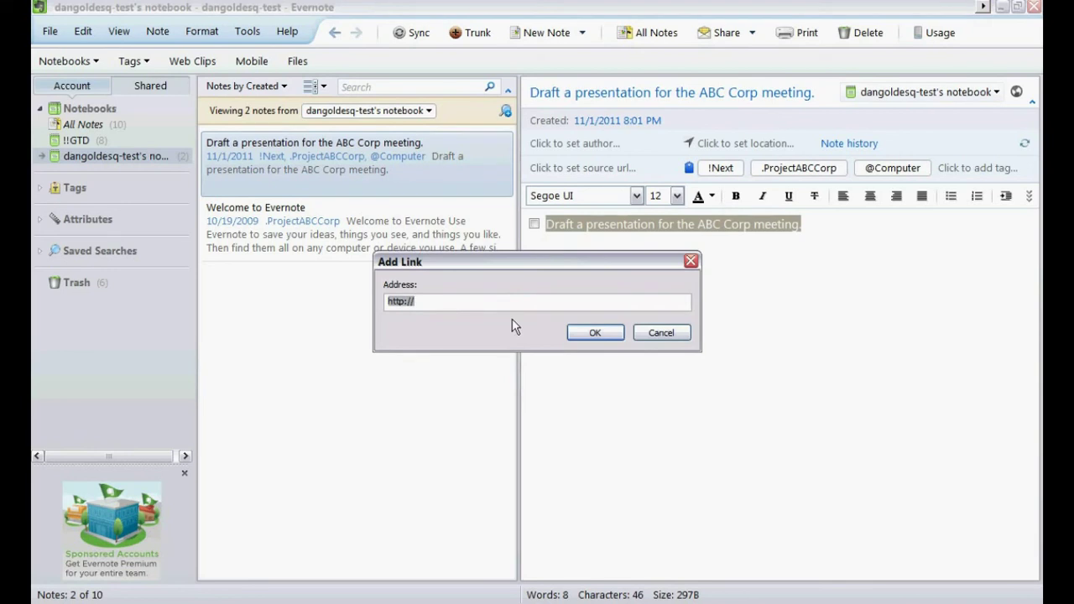
key(ctrl+v)
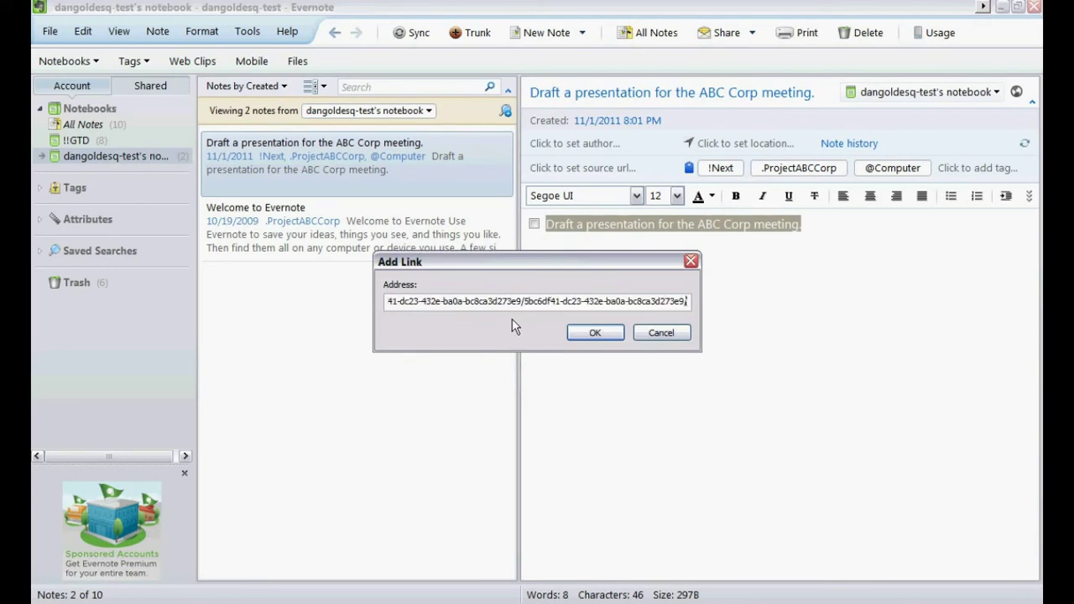
click(594, 333)
click(589, 333)
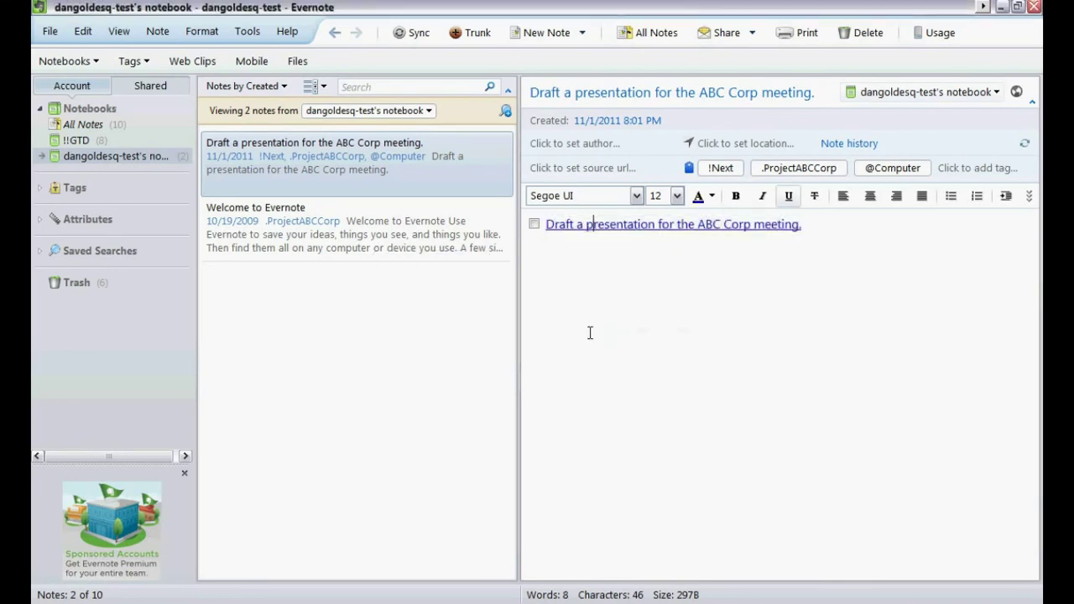
click(601, 227)
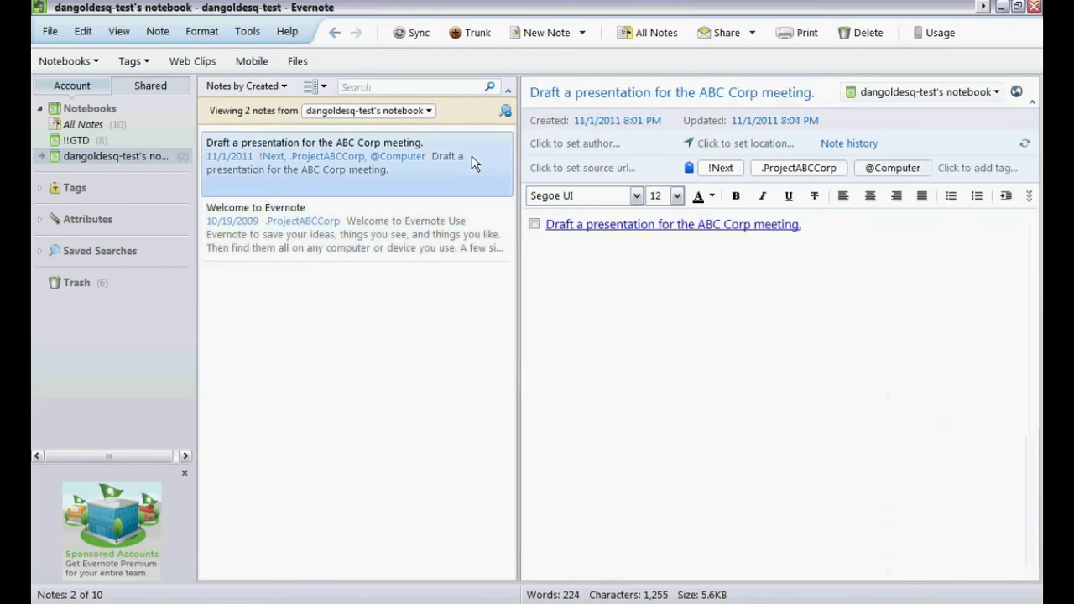
click(473, 157)
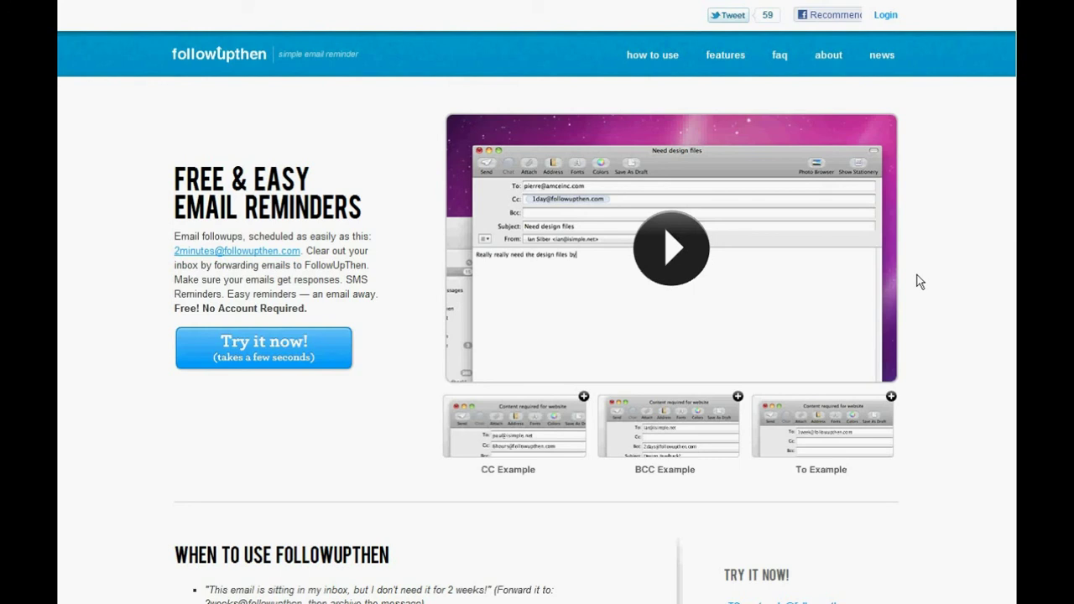
Read through FollowUpThen's How To Use time formats, then return to the page top
click(643, 62)
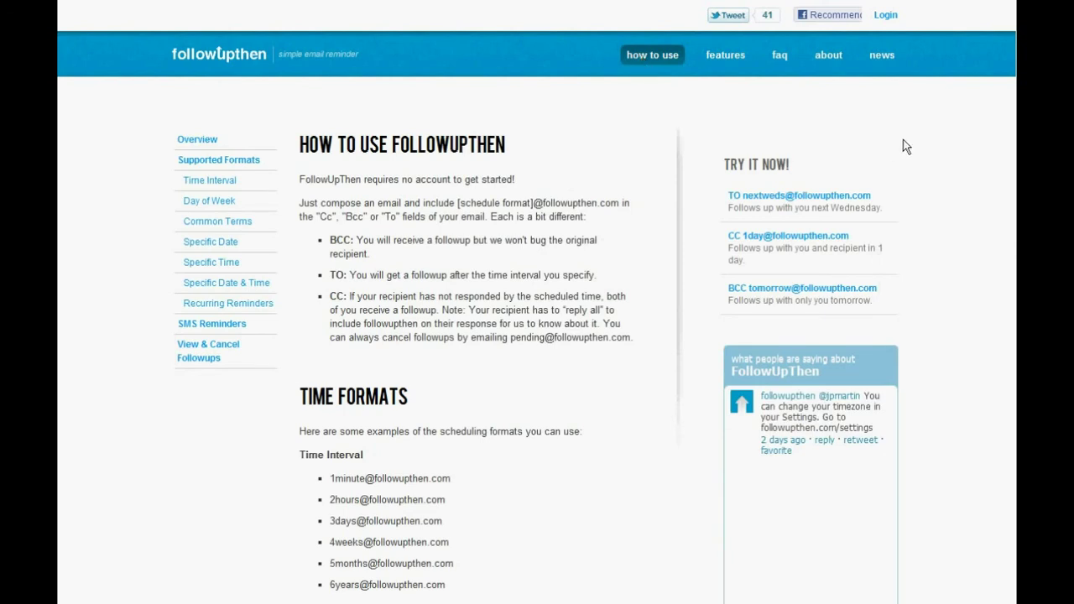
scroll(902, 139, down, 3)
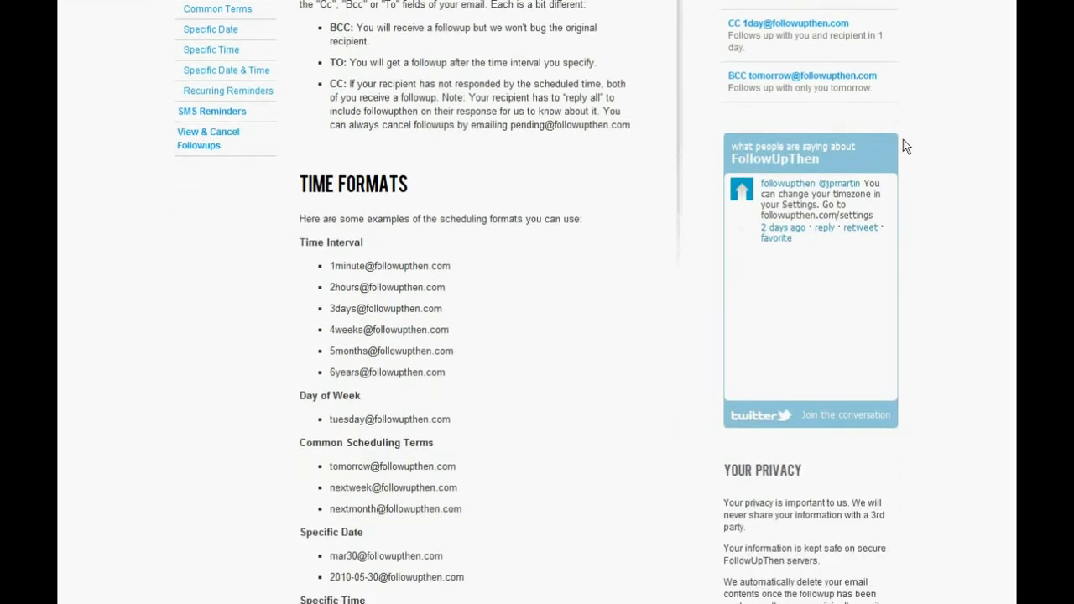
scroll(903, 139, down, 4)
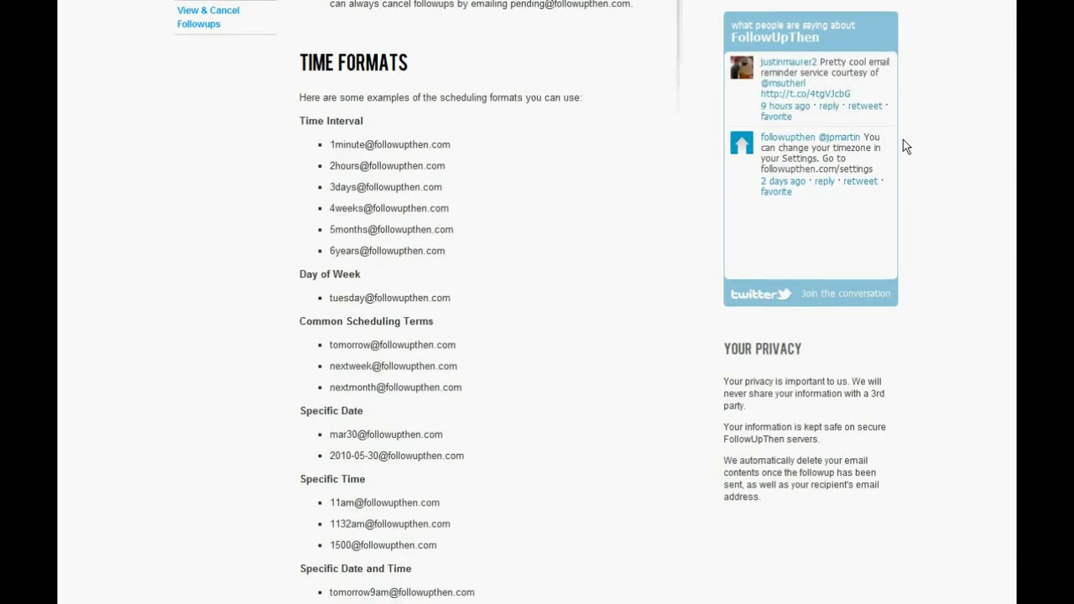
scroll(902, 139, down, 1)
scroll(902, 139, down, 1)
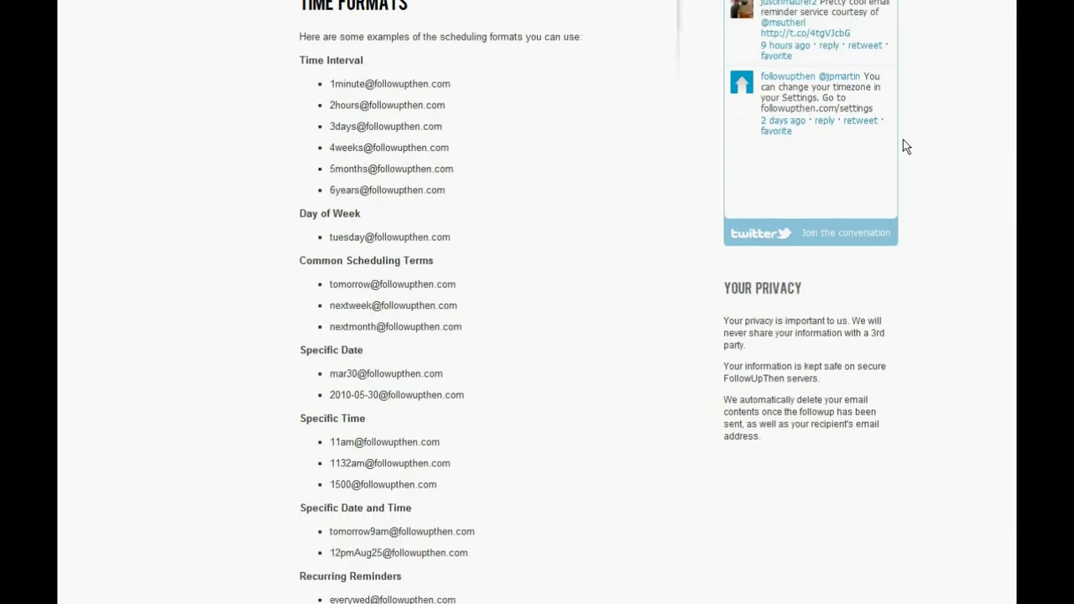
scroll(903, 140, down, 1)
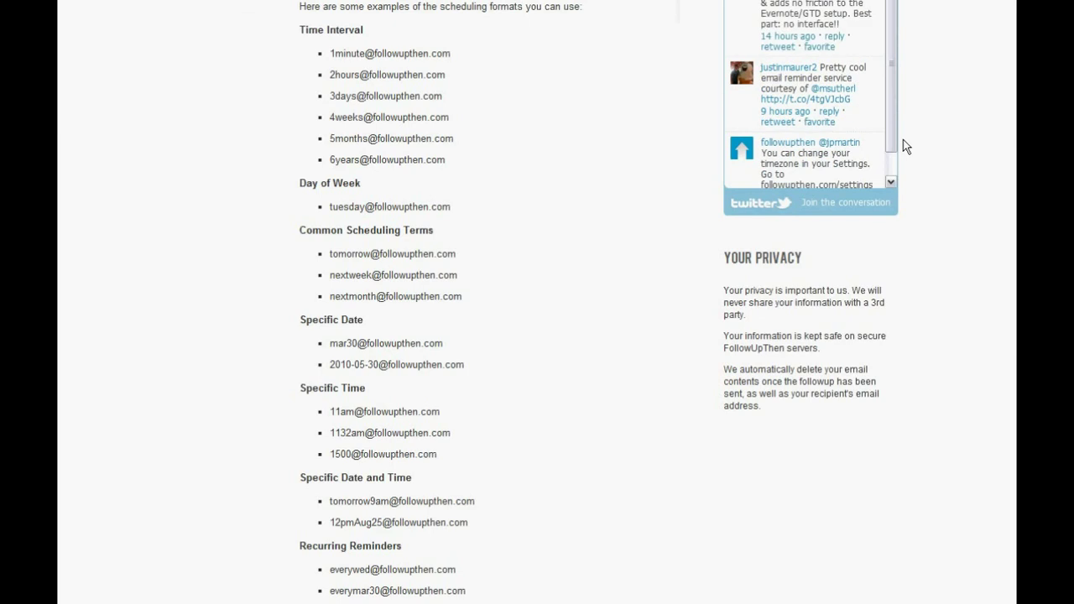
scroll(902, 139, down, 3)
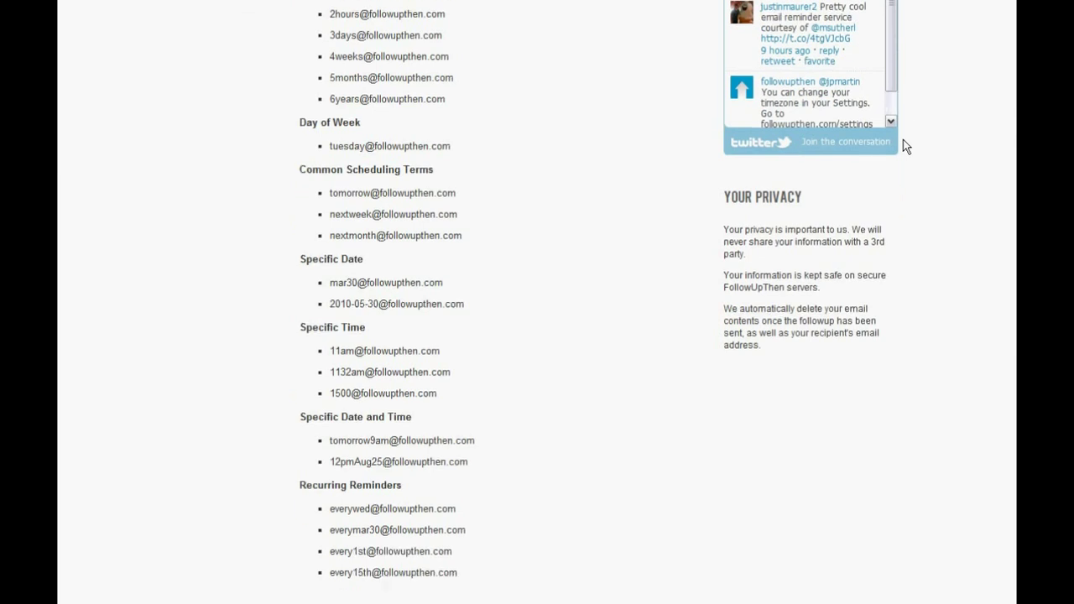
scroll(902, 147, down, 1)
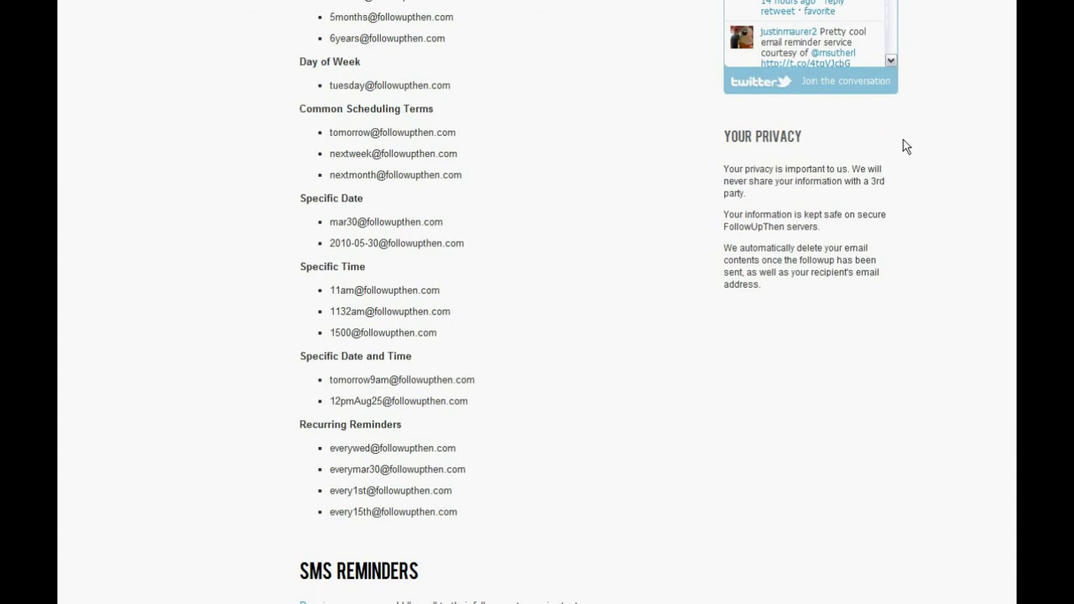
key(Home)
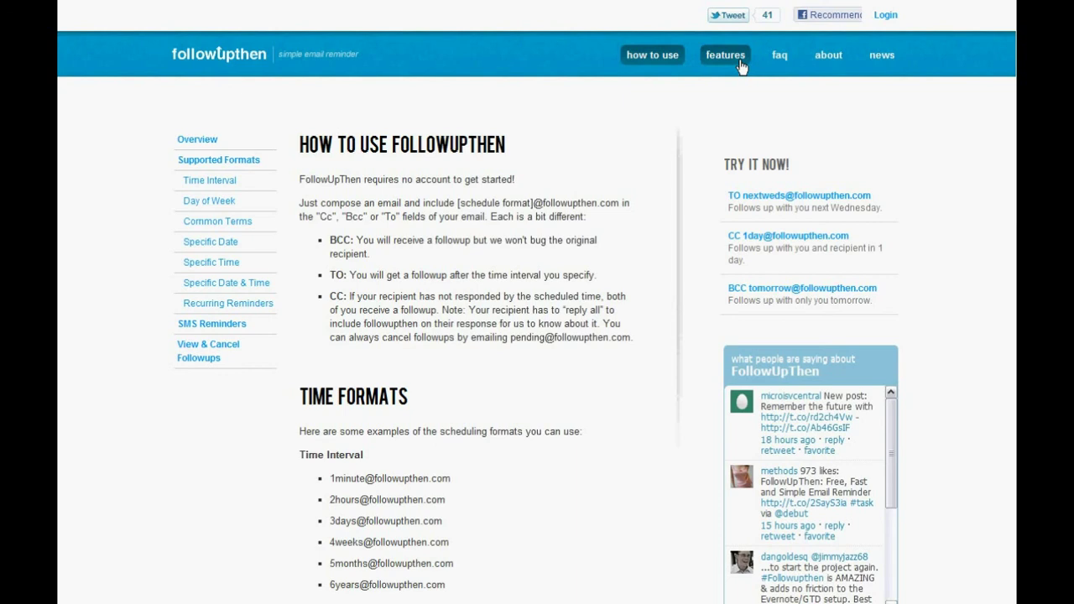
Browse FollowUpThen's Features & Pricing page
click(742, 66)
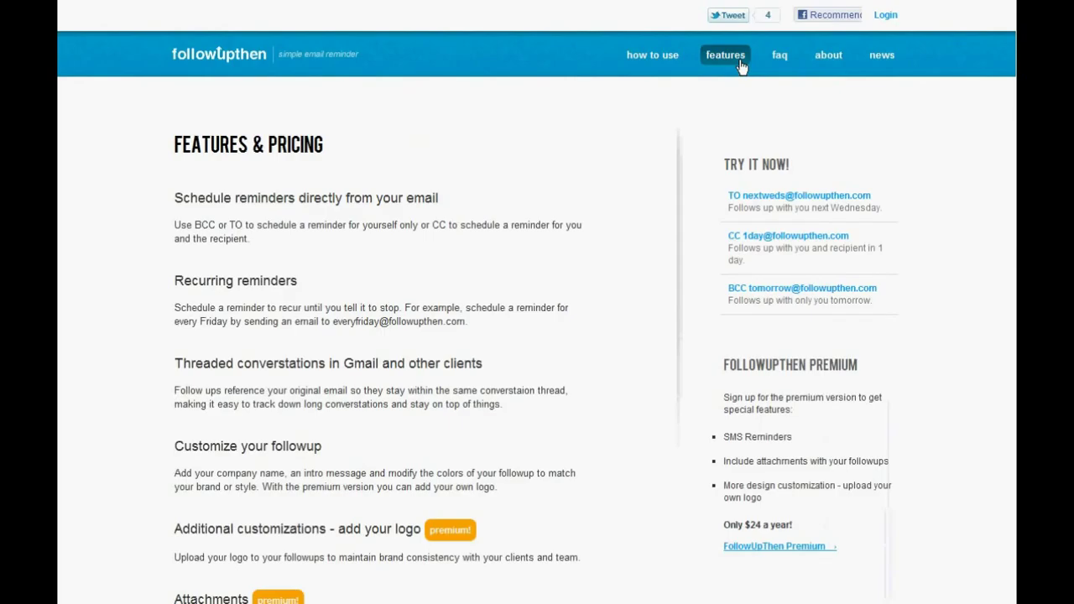
scroll(697, 225, down, 3)
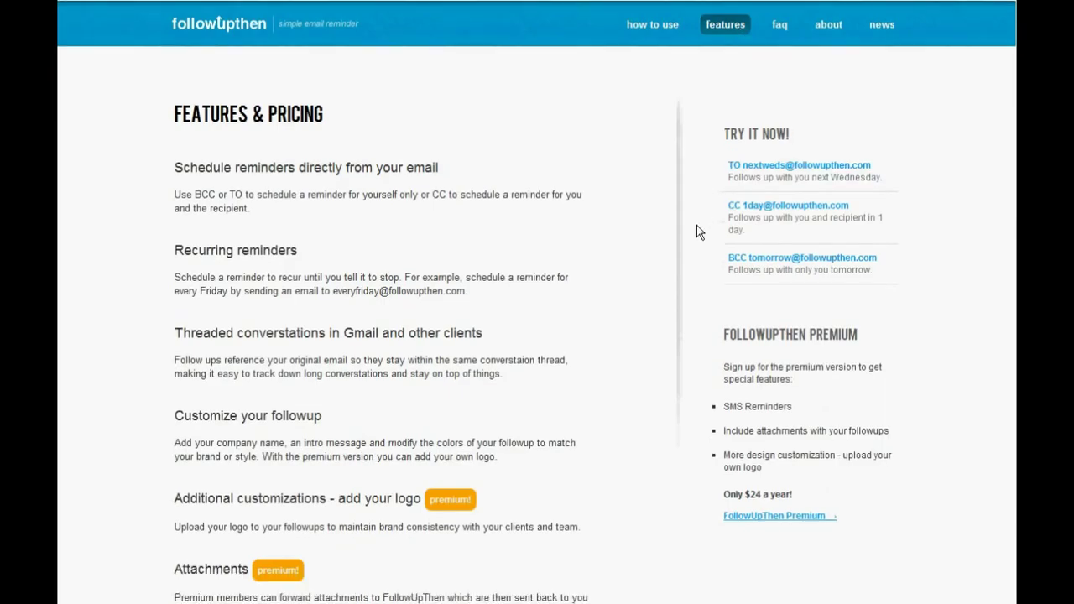
scroll(696, 225, down, 3)
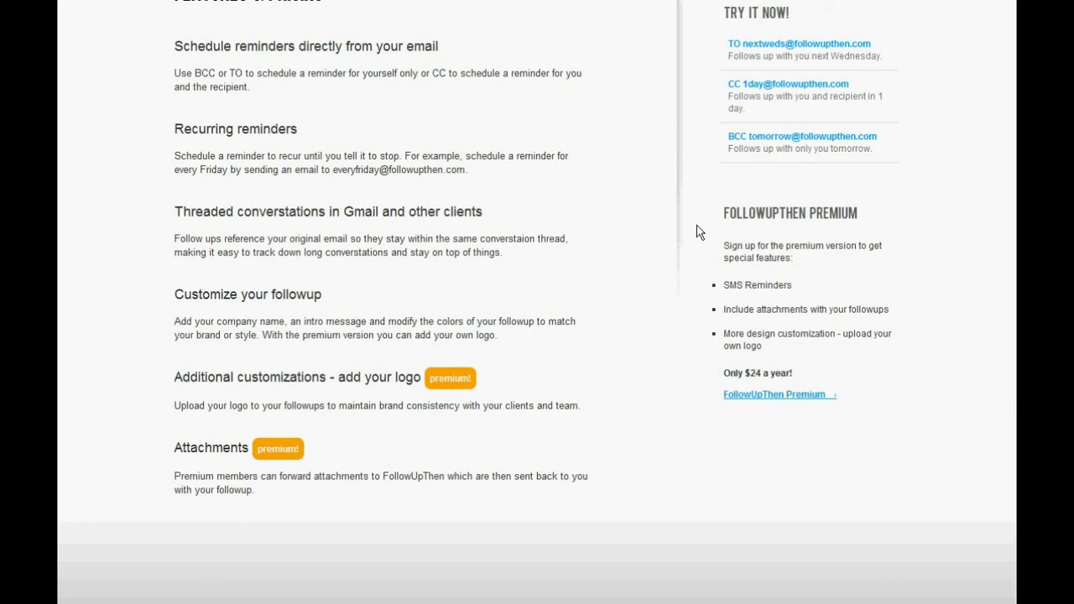
scroll(696, 231, up, 3)
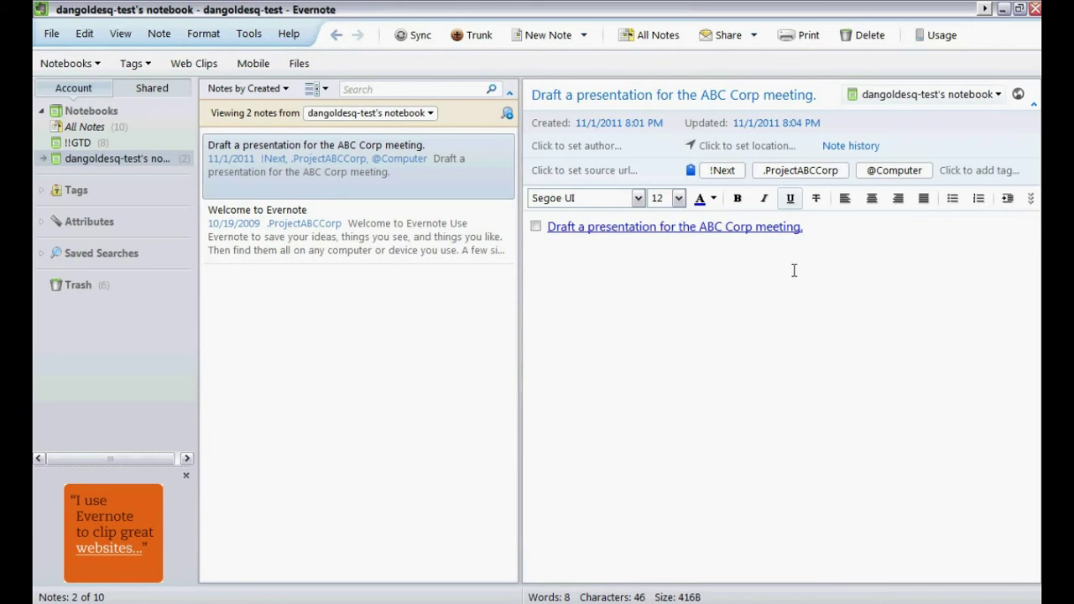
click(731, 37)
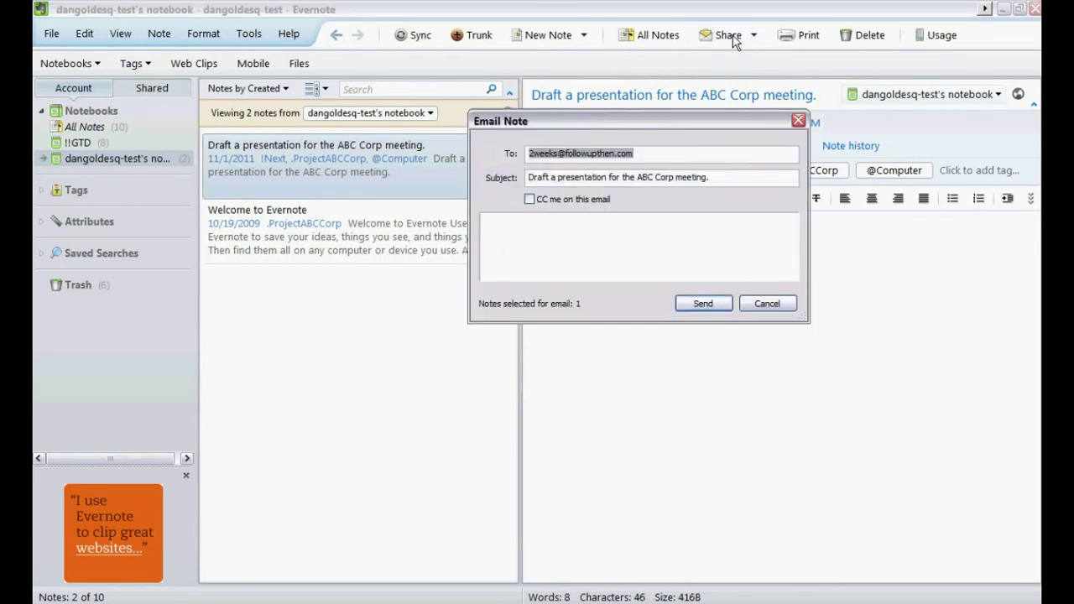
key(End)
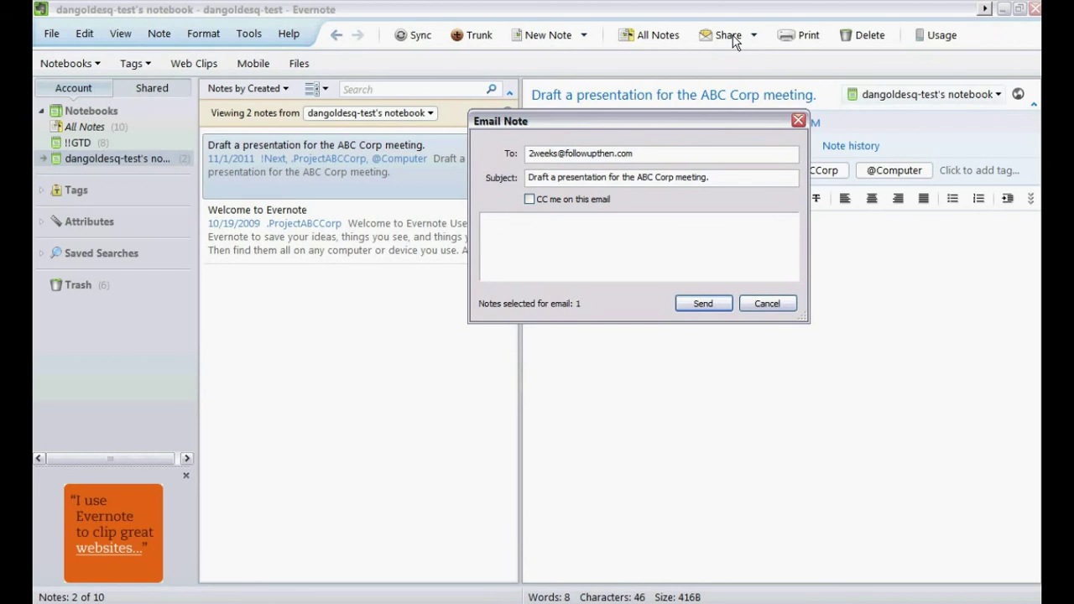
key(shift+Right)
key(shift+Right)
key(shift+Right)
key(shift+Right)
key(shift+Right)
key(shift+Right)
text(2days)
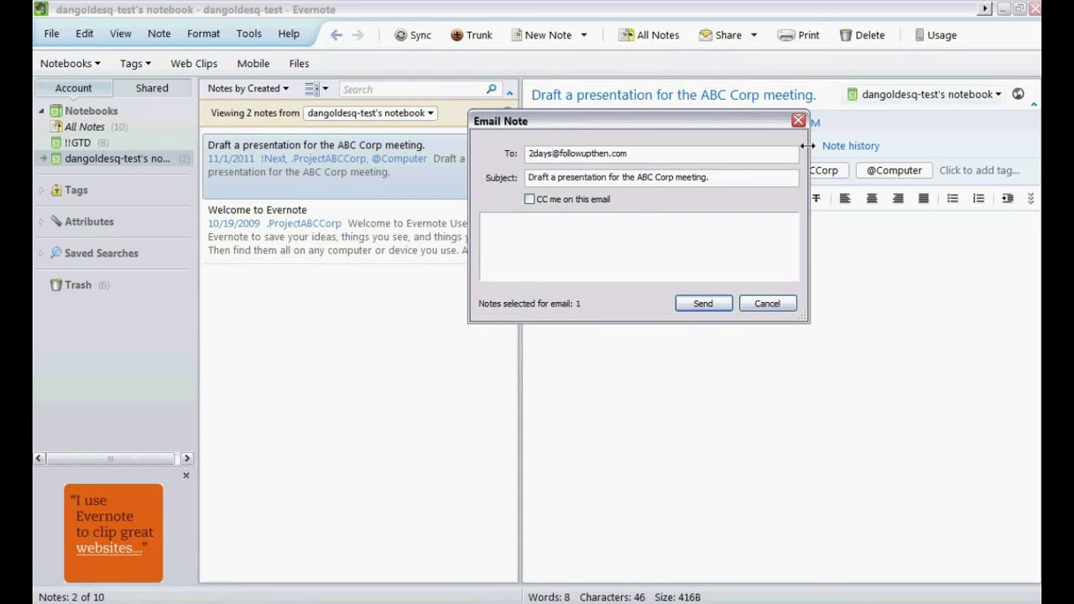
click(704, 304)
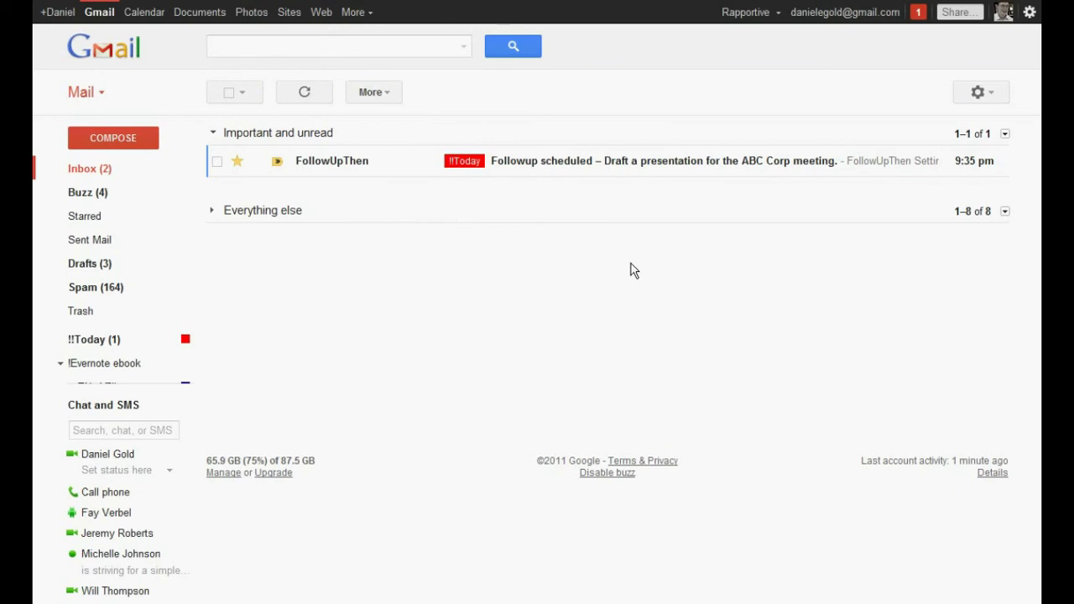
Read the 'Followup scheduled' email, then open the other ABC Corp reminder under !!Today
click(616, 173)
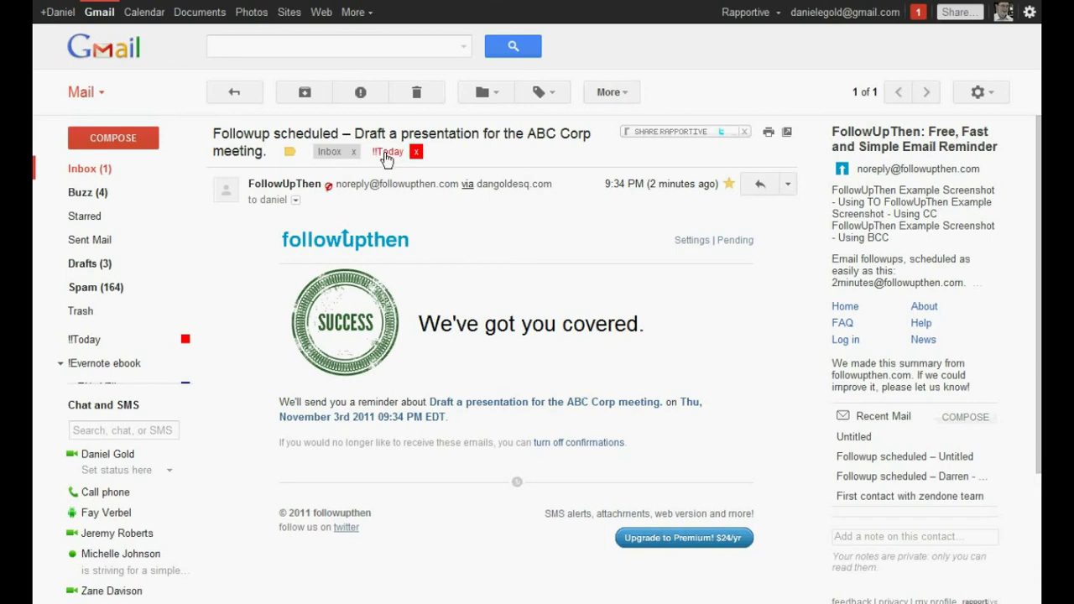
click(110, 339)
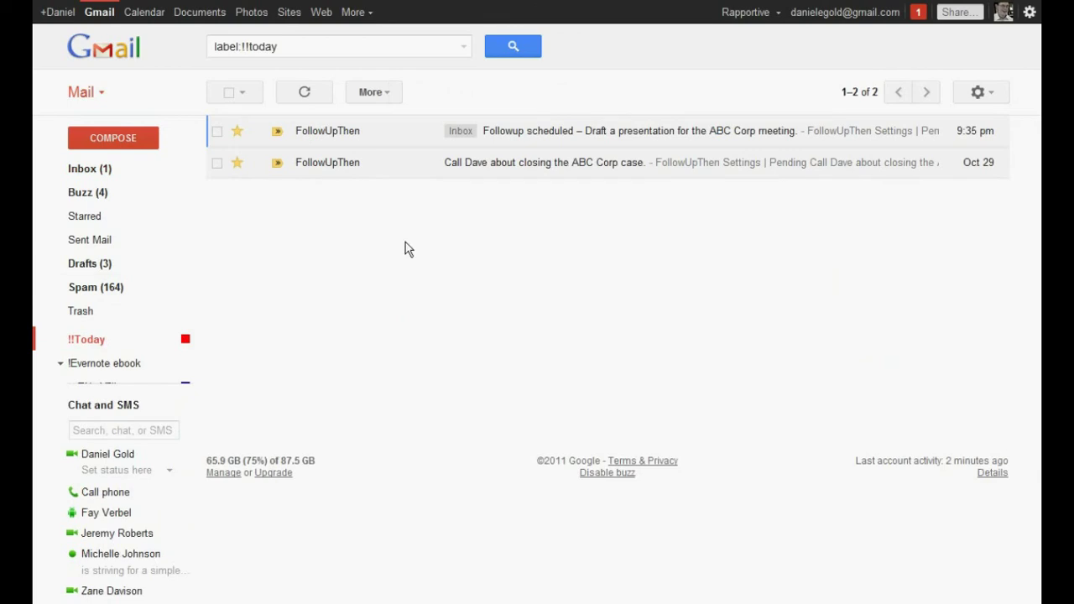
click(510, 169)
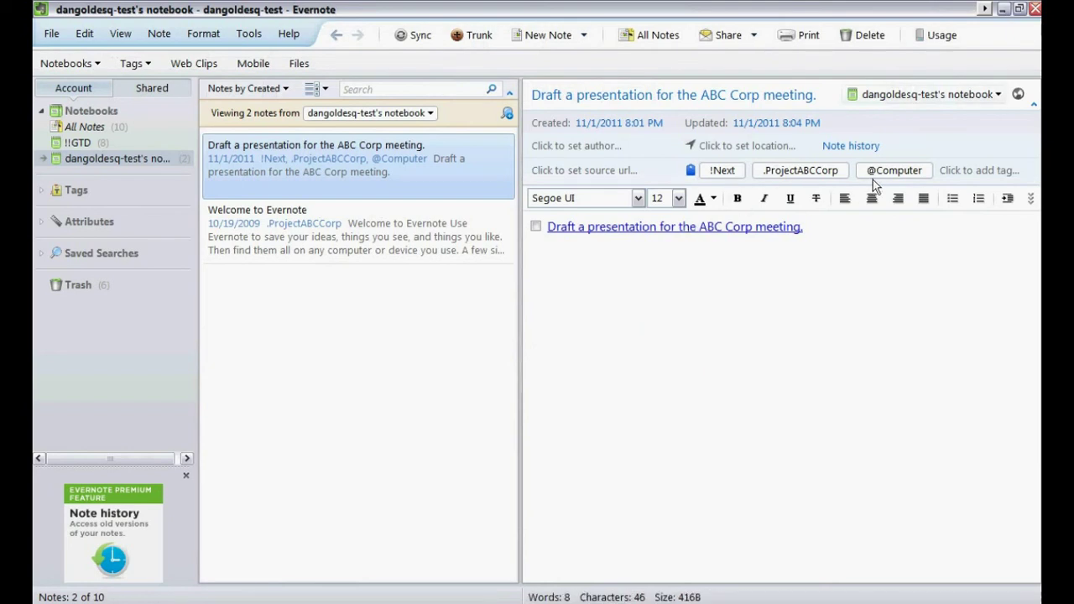
Swap the note's !Next tag for !!Today
click(744, 171)
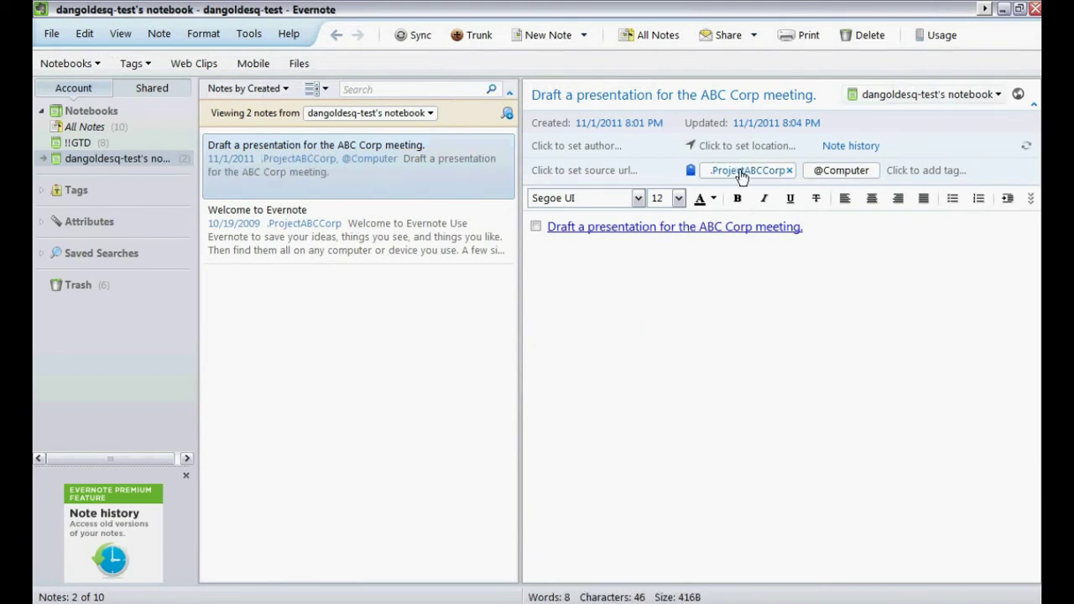
click(903, 171)
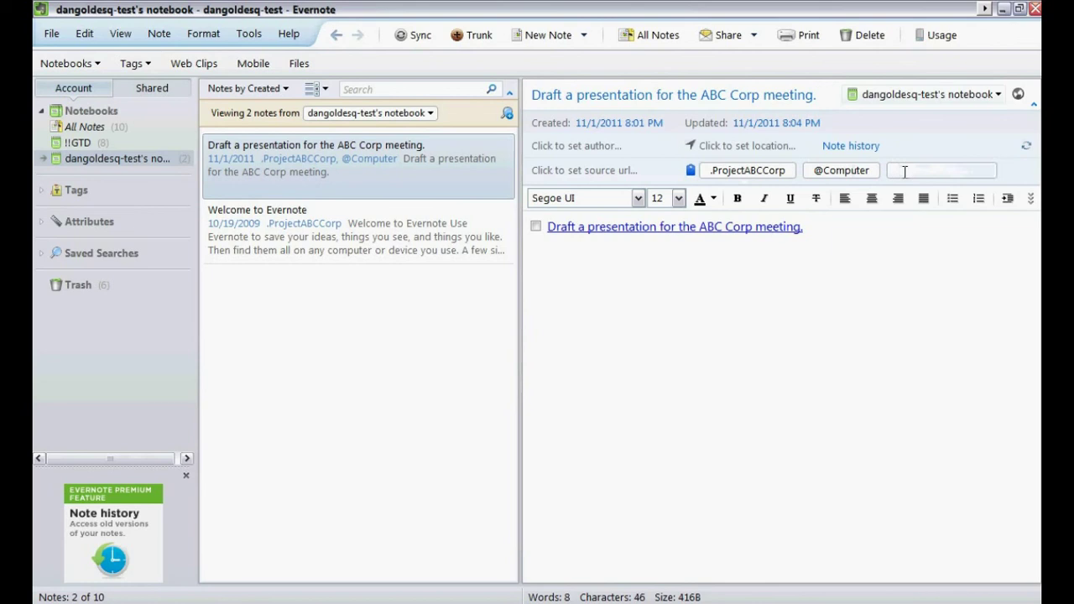
text(!!GTD)
key(Down)
key(Return)
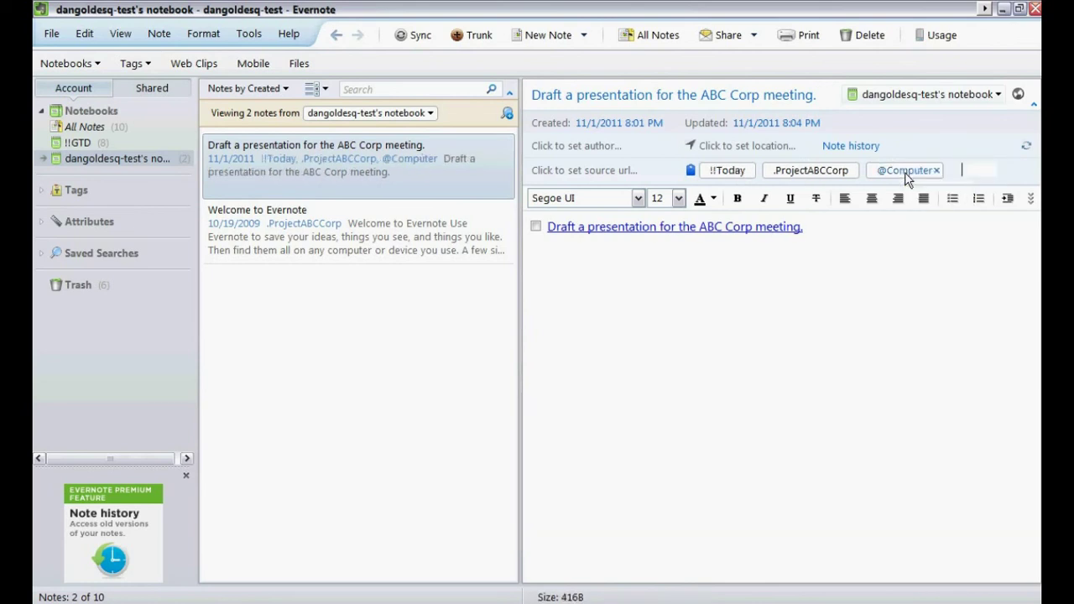
Filter the note list to the !!Today tag under !!GTD
click(42, 190)
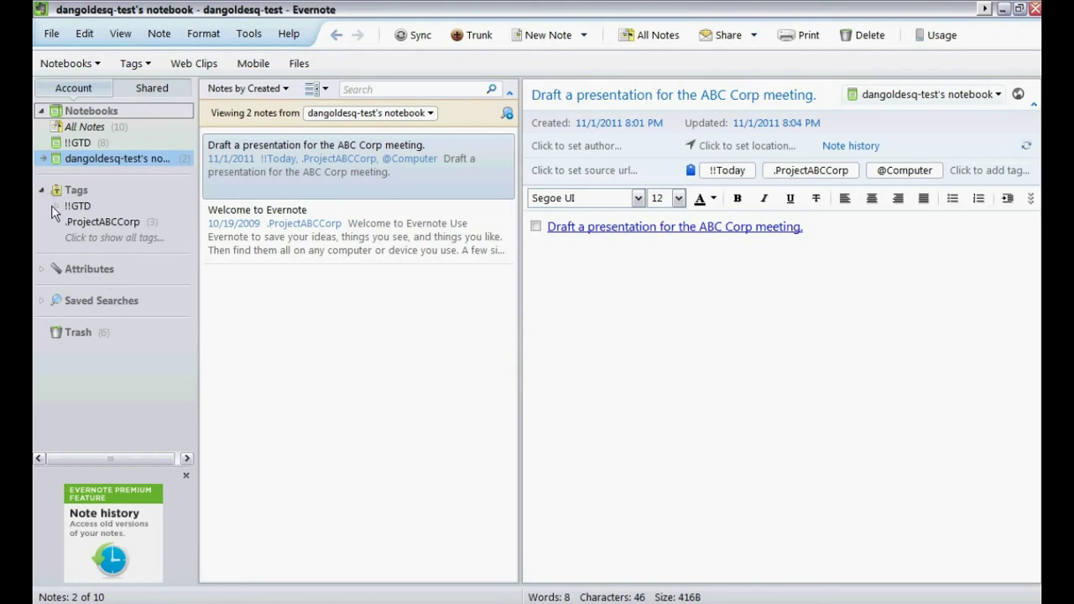
click(56, 206)
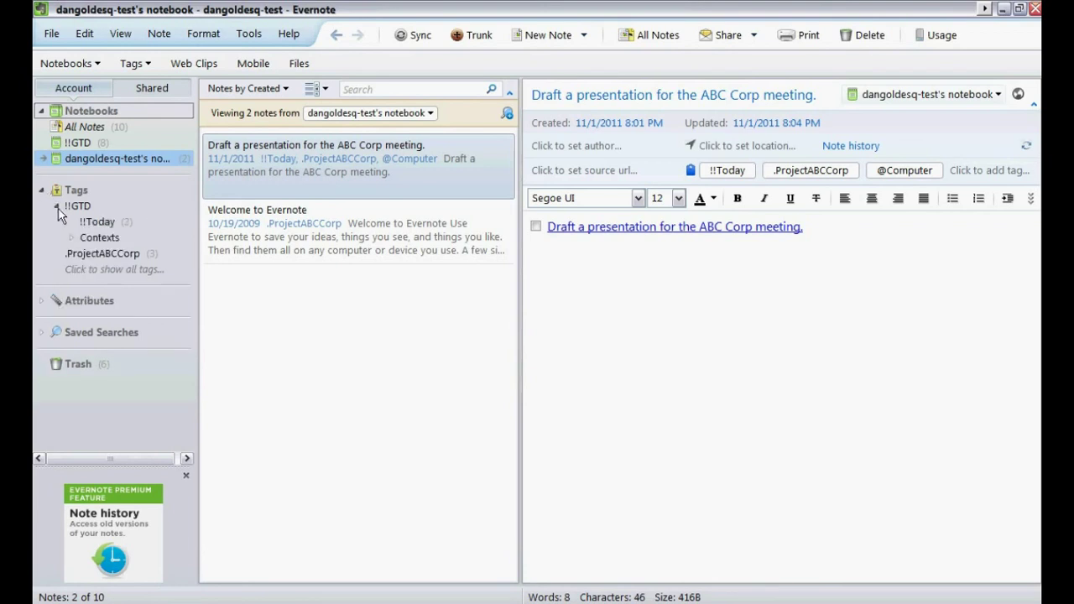
click(99, 223)
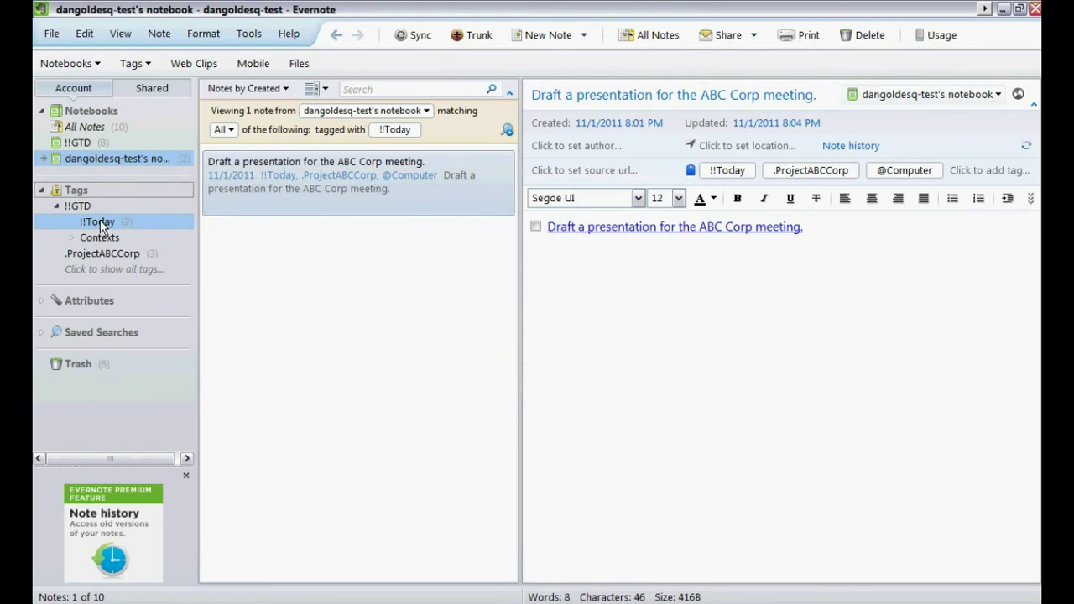
Show All Notes, then list the 8 notes in the !!GTD notebook
click(557, 230)
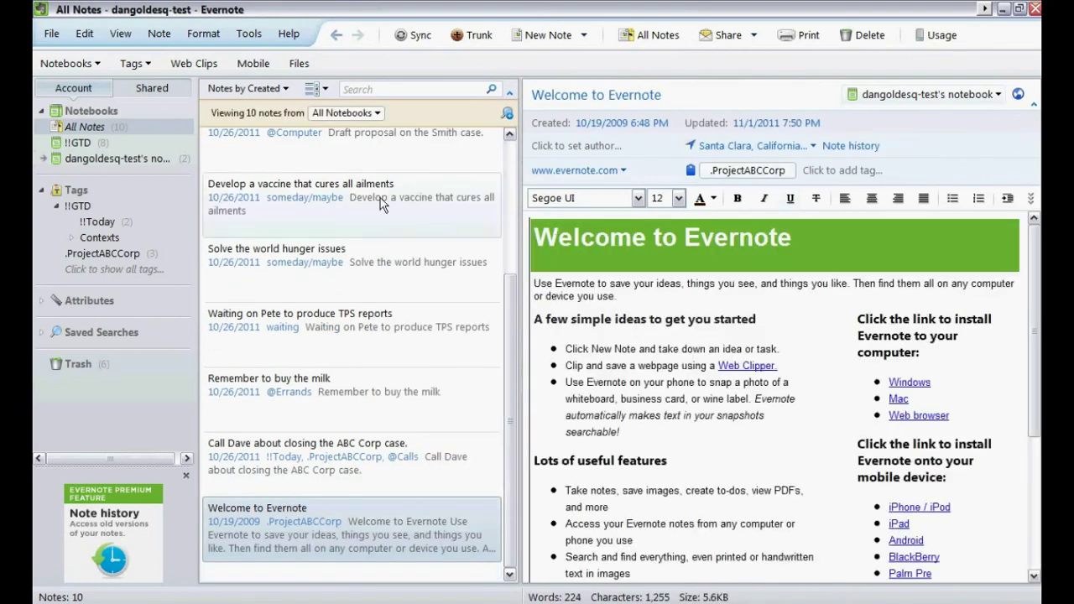
click(103, 146)
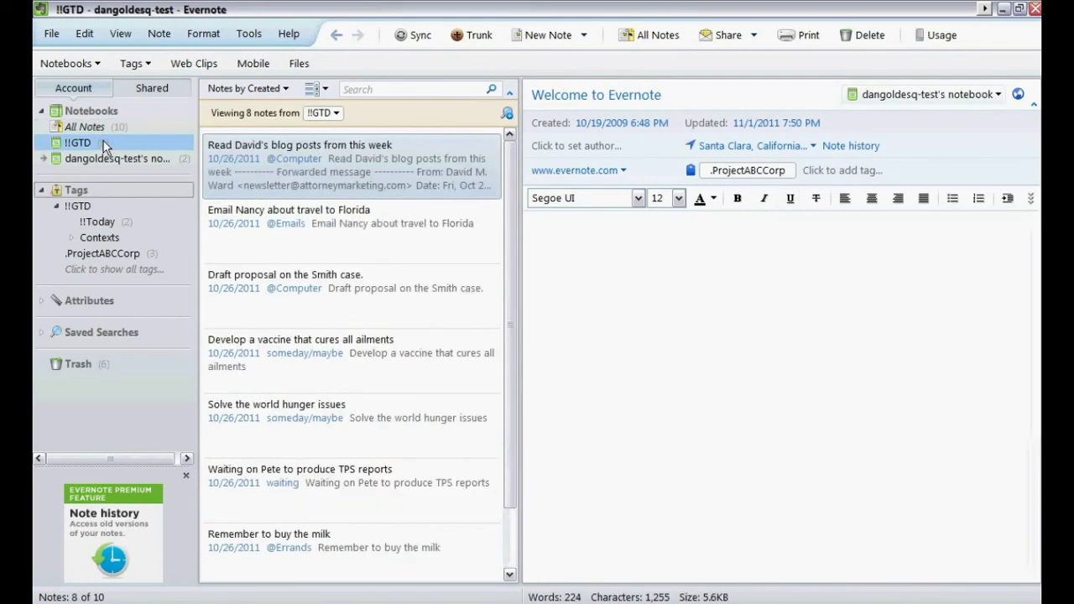